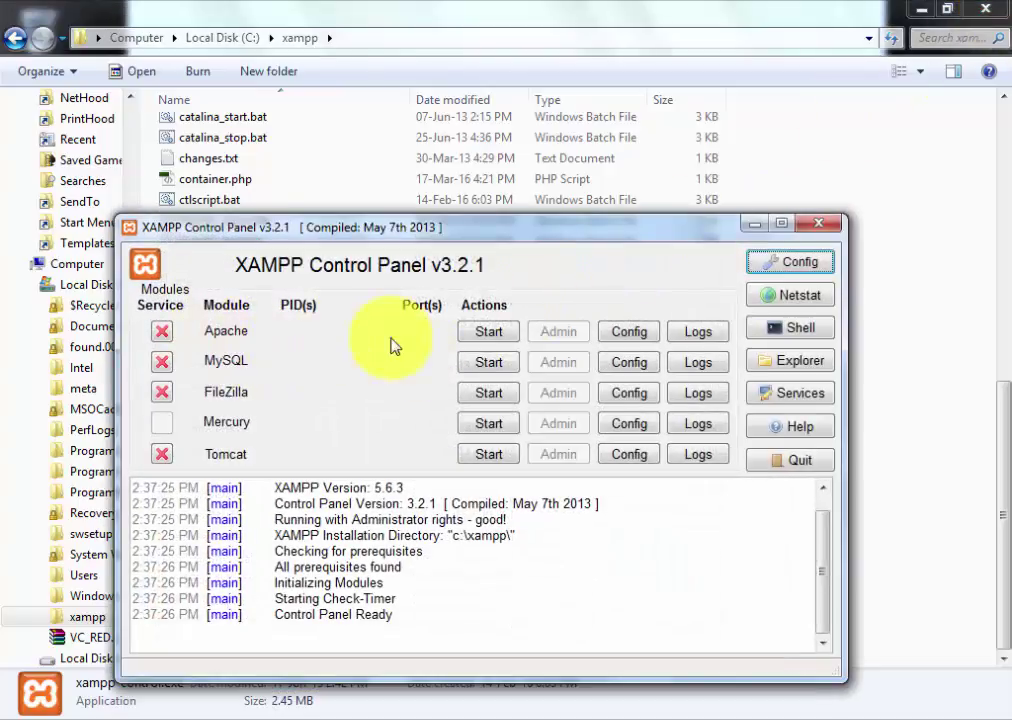
# - Start the Apache and MySQL servers in XAMPP and minimize the Explorer window
pyautogui.click(487, 332)
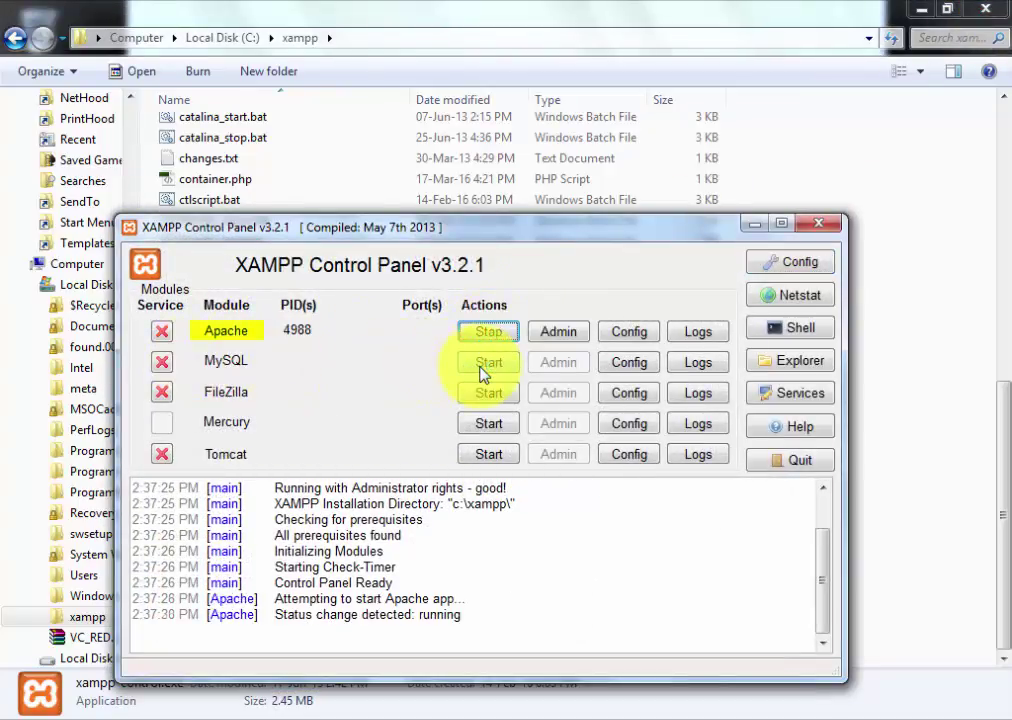
pyautogui.click(505, 368)
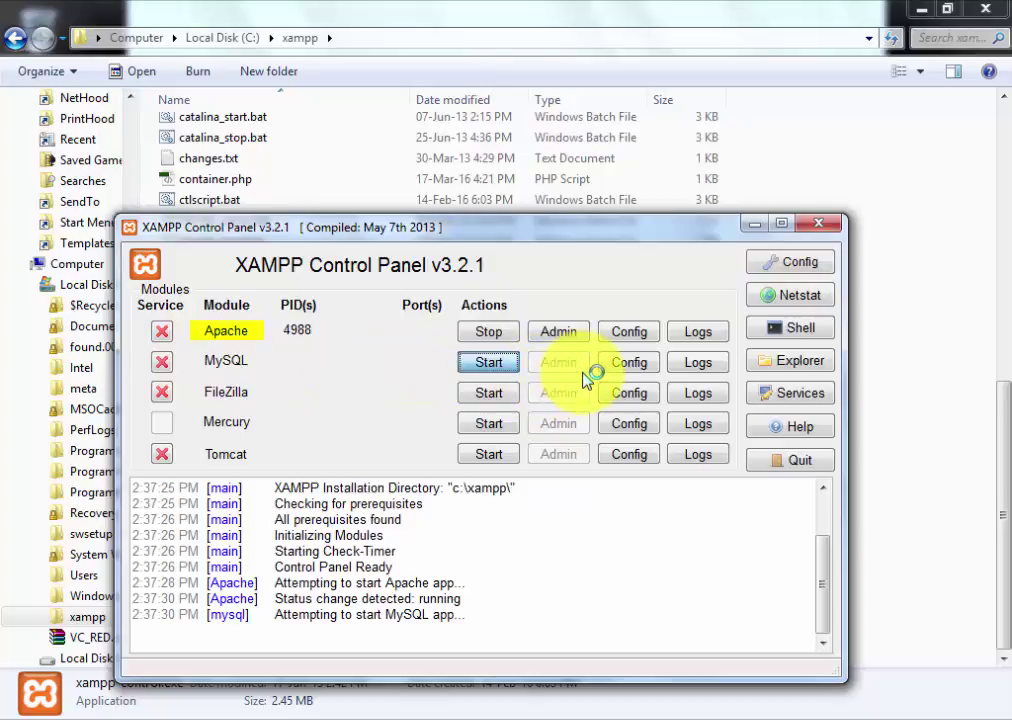
pyautogui.click(921, 9)
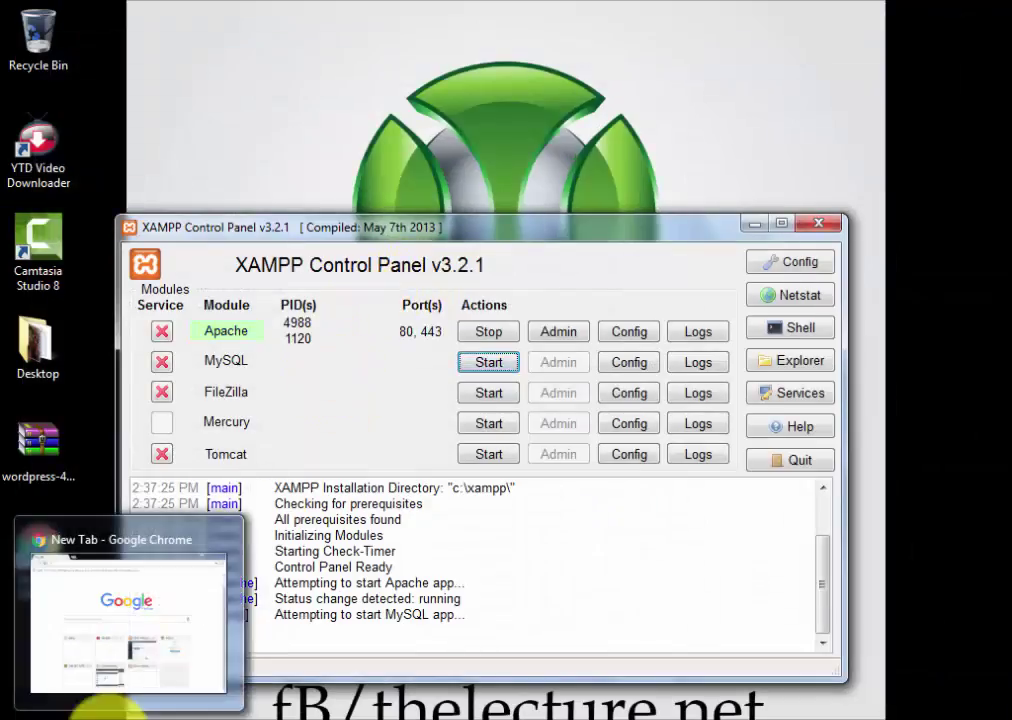
# - Close the XAMPP panel and load localhost/demo_web in the browser
pyautogui.click(825, 224)
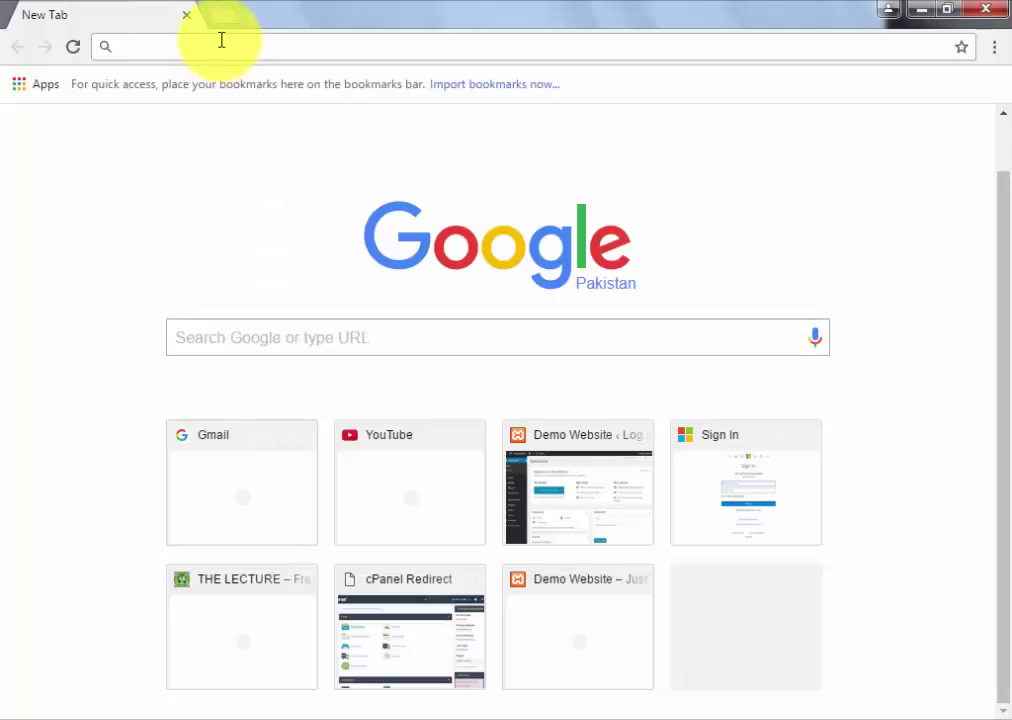
pyautogui.write('localhost/demo_web')
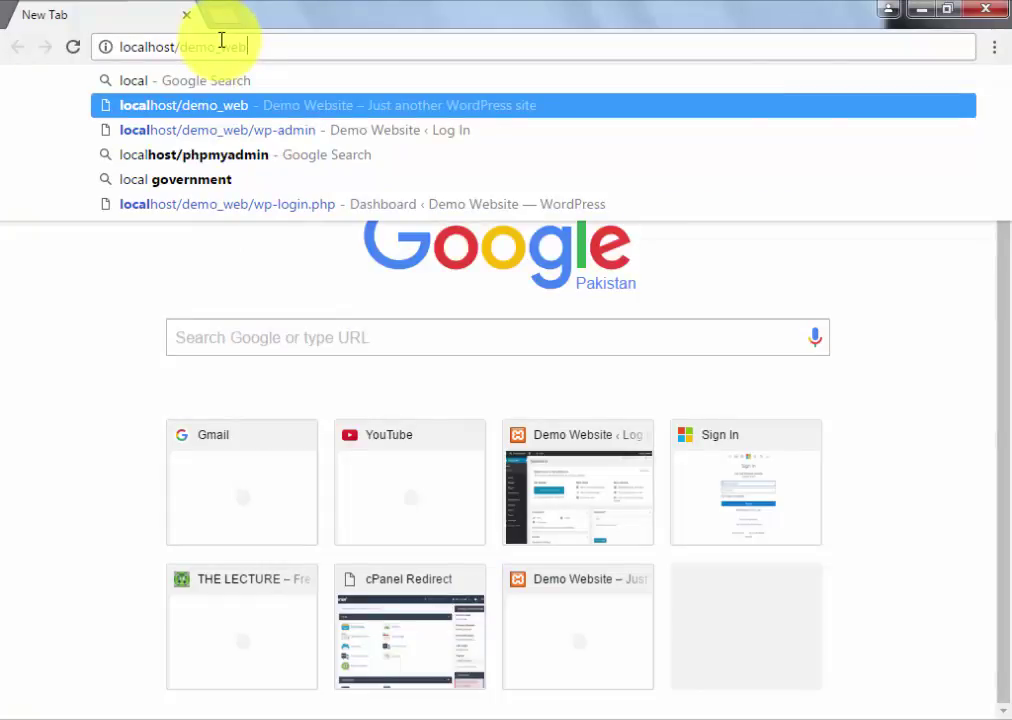
pyautogui.press('Return')
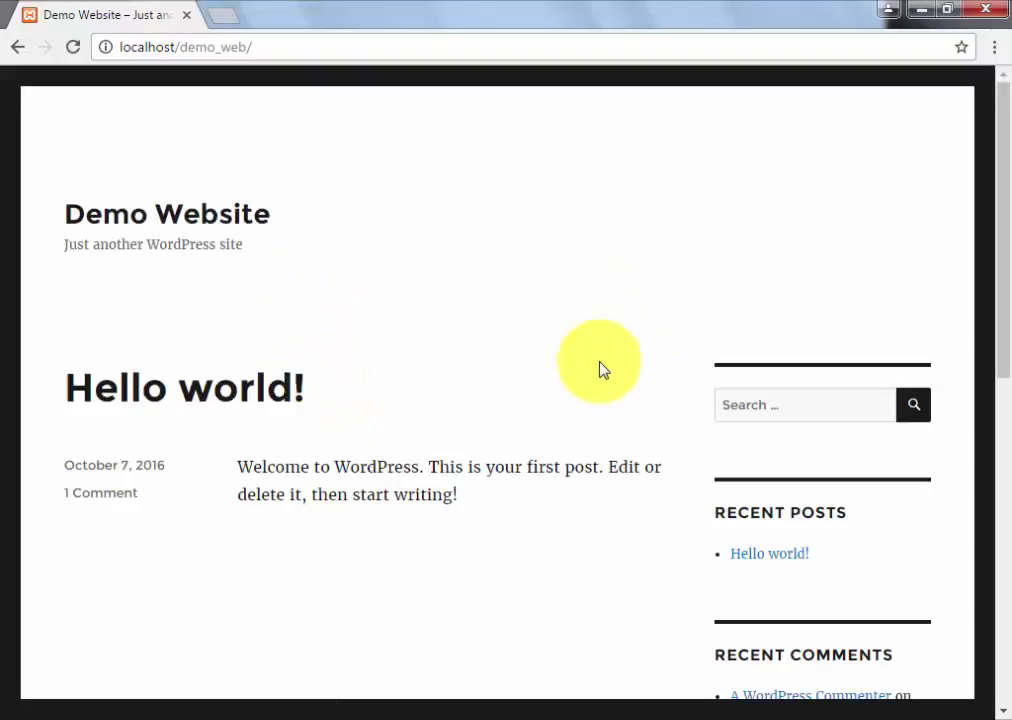
# - Scroll through the Demo Website home page and its Hello world! post
pyautogui.scroll(-1, 553, 361)
pyautogui.scroll(-2, 536, 305)
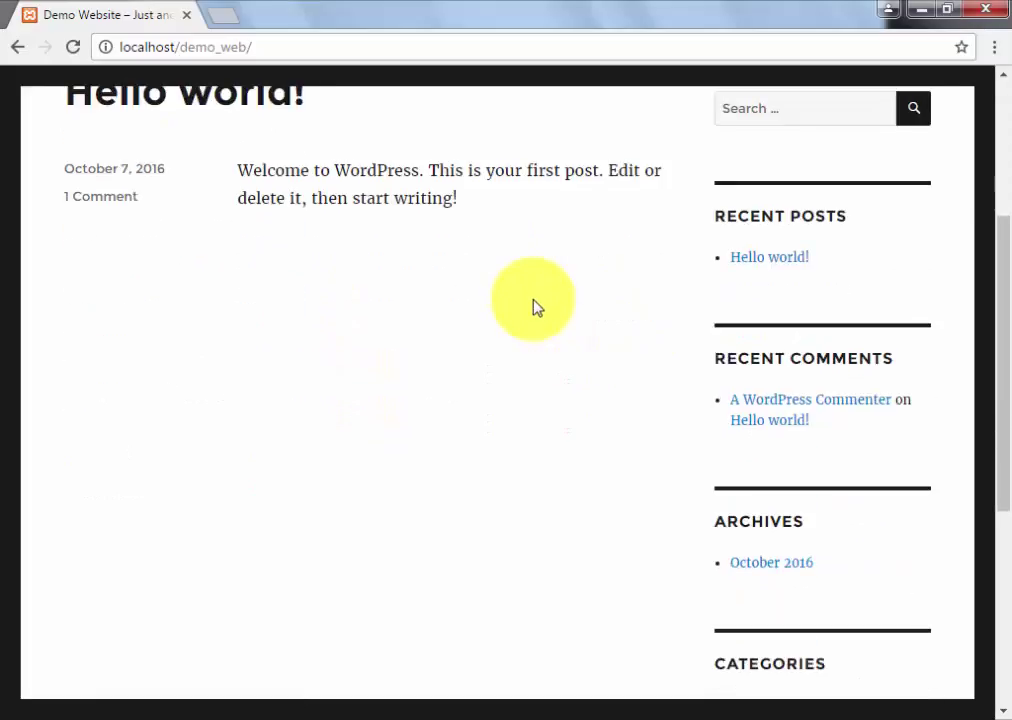
pyautogui.scroll(-1, 533, 305)
pyautogui.scroll(4, 533, 308)
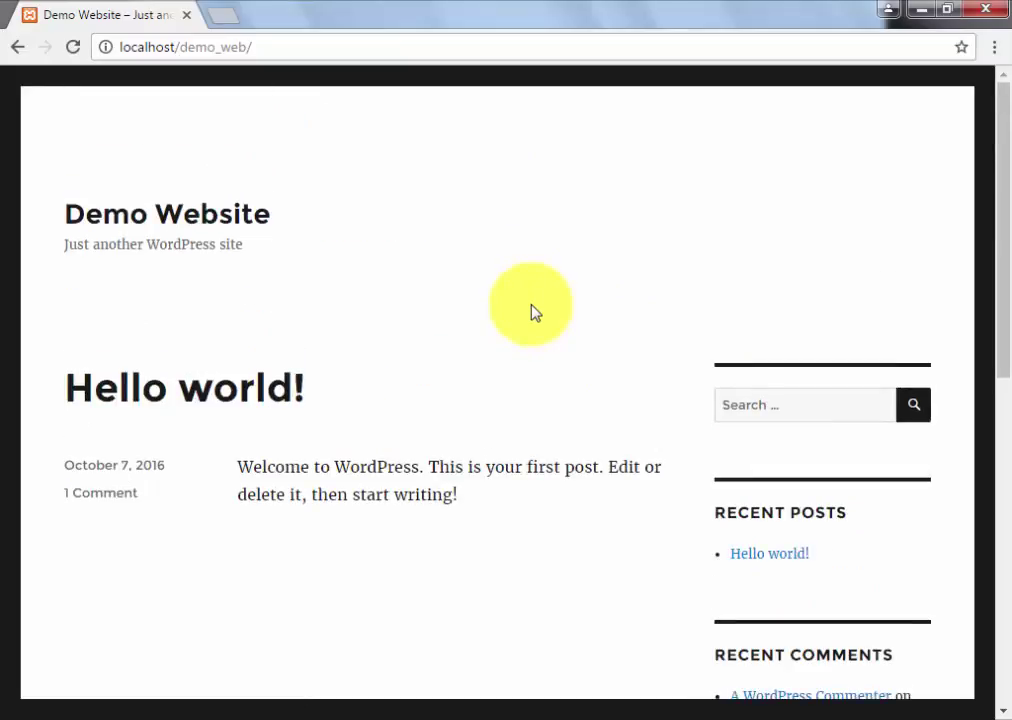
pyautogui.scroll(-4, 533, 312)
pyautogui.scroll(-3, 577, 401)
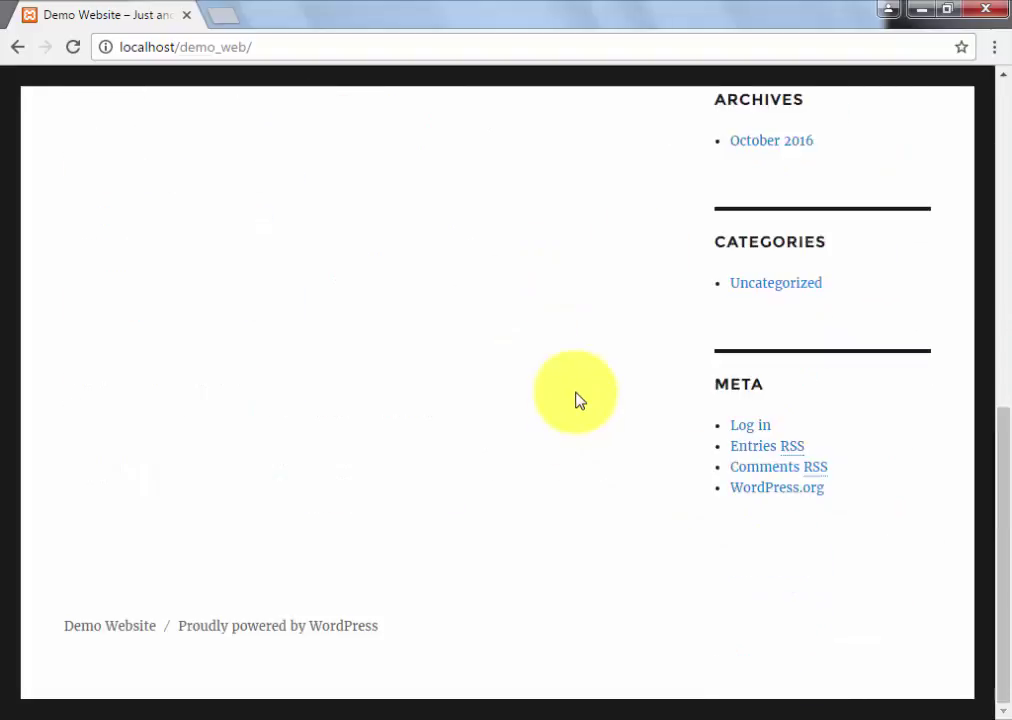
pyautogui.scroll(2, 549, 343)
pyautogui.scroll(5, 535, 361)
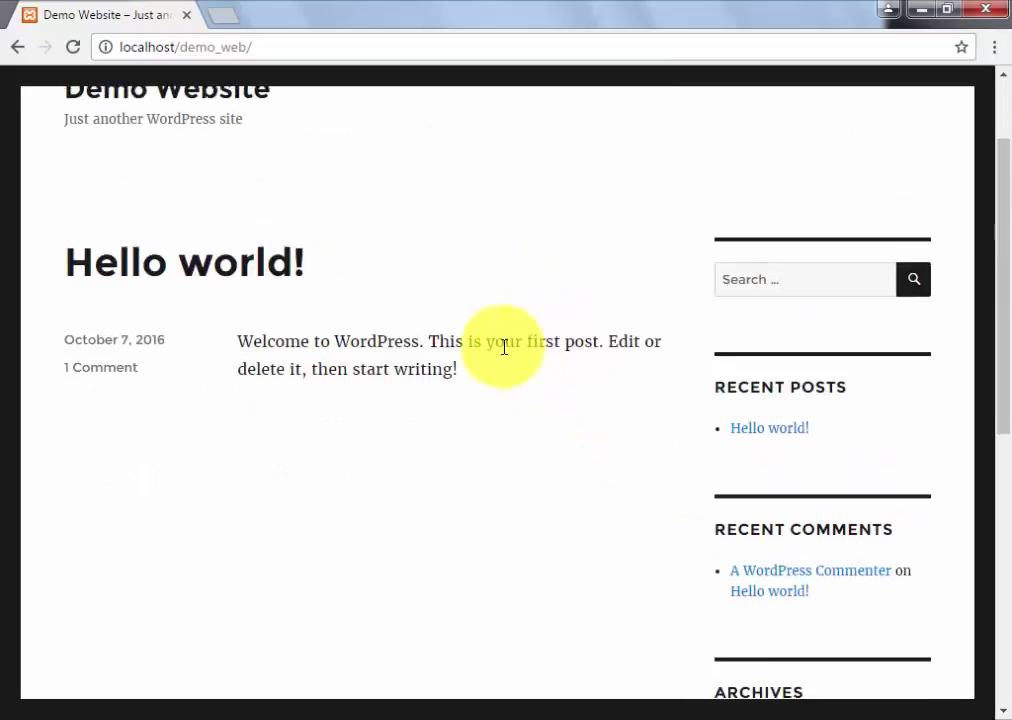
pyautogui.click(291, 44)
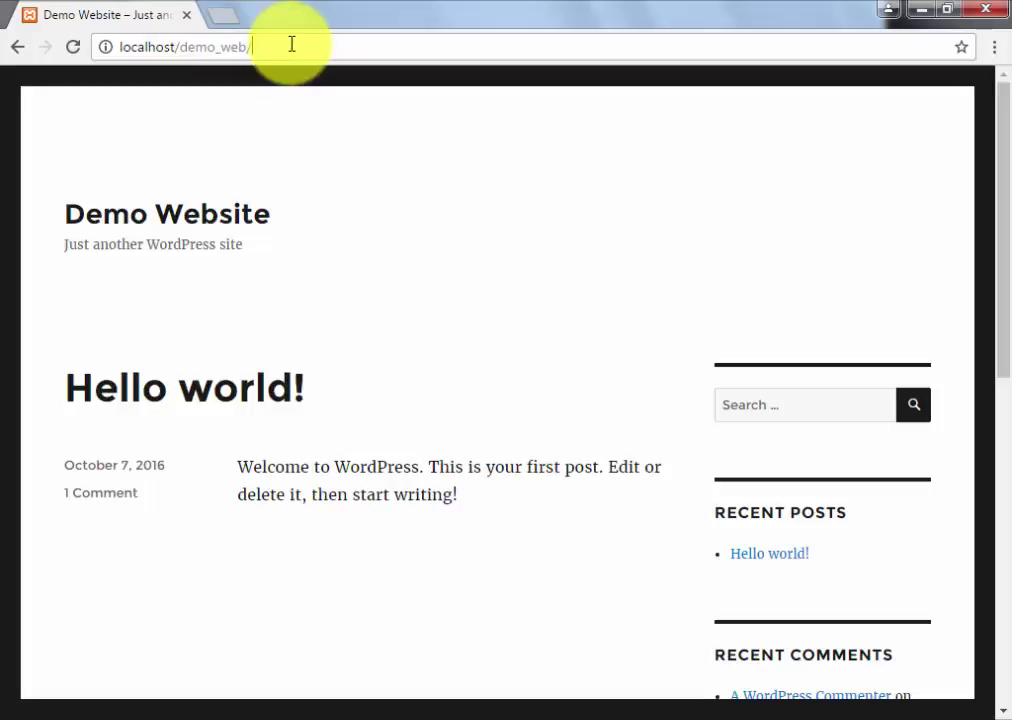
# - Go to localhost/demo_web/wp-admin and fill the login form with username 'admin' and the password
pyautogui.write('wp-admin')
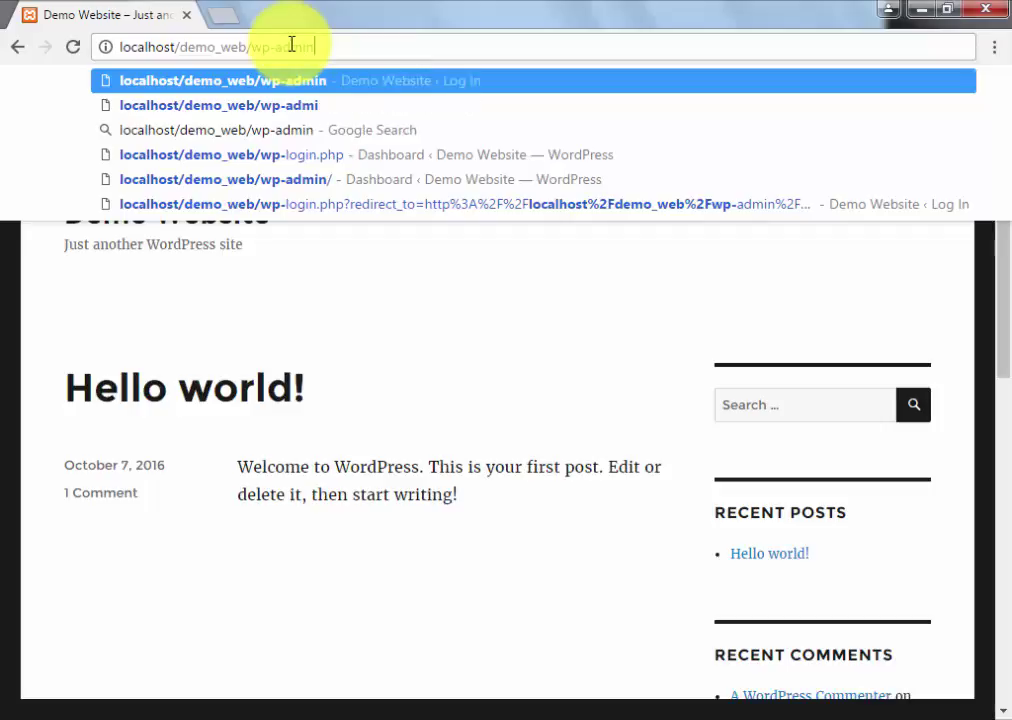
pyautogui.press('Return')
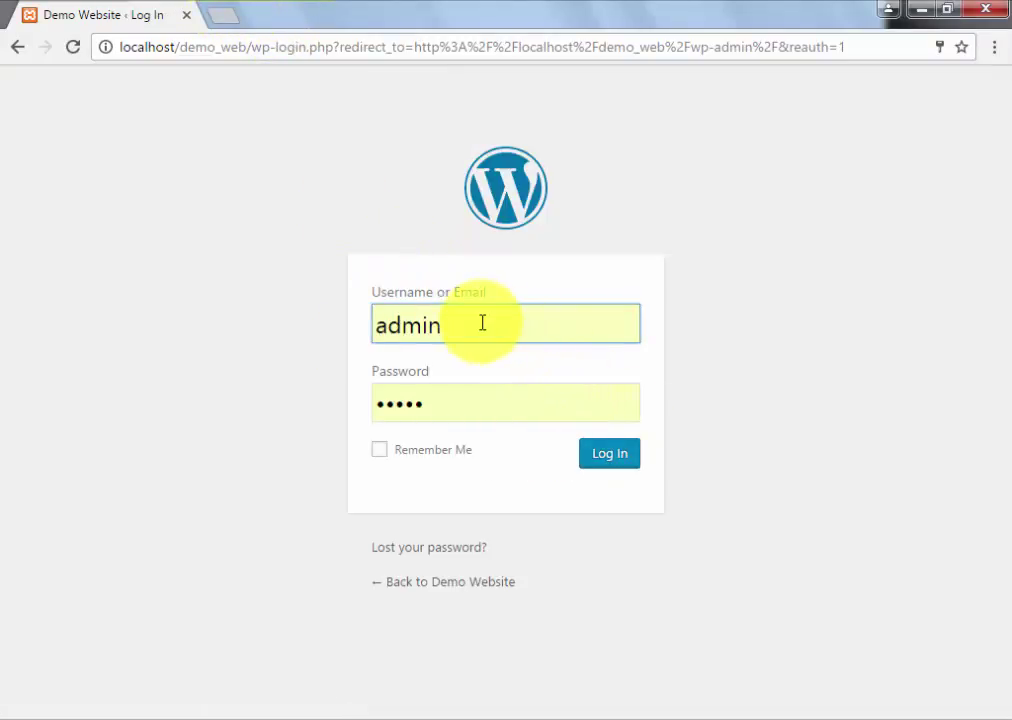
pyautogui.moveTo(481, 323); pyautogui.dragTo(369, 319)
pyautogui.write('admin')
pyautogui.moveTo(440, 402); pyautogui.dragTo(305, 402)
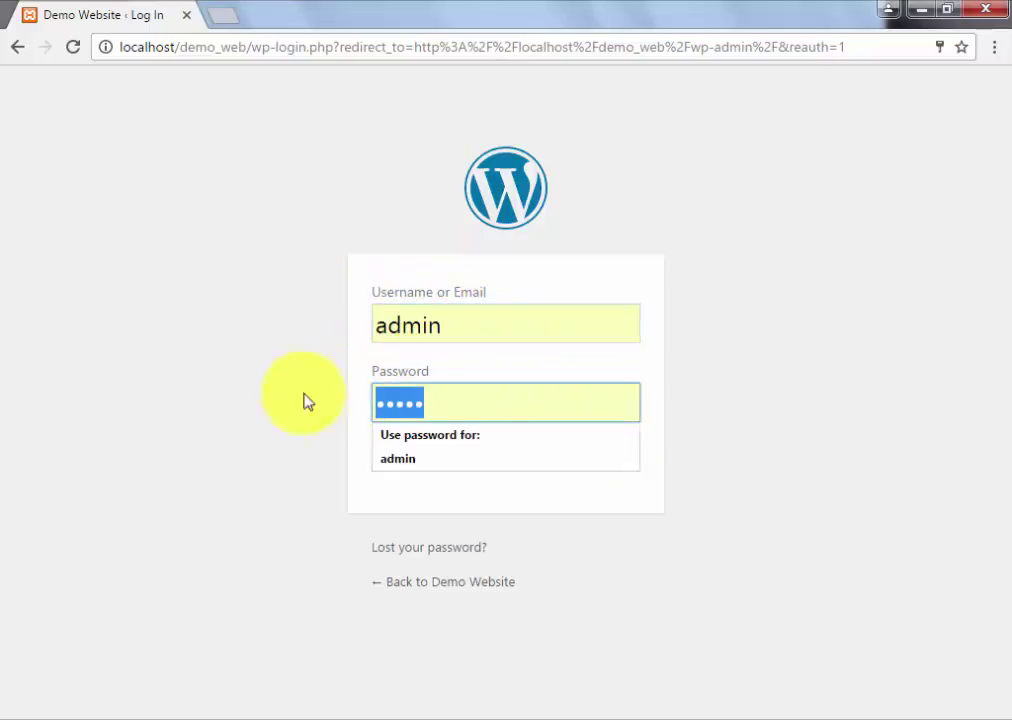
pyautogui.click(597, 464)
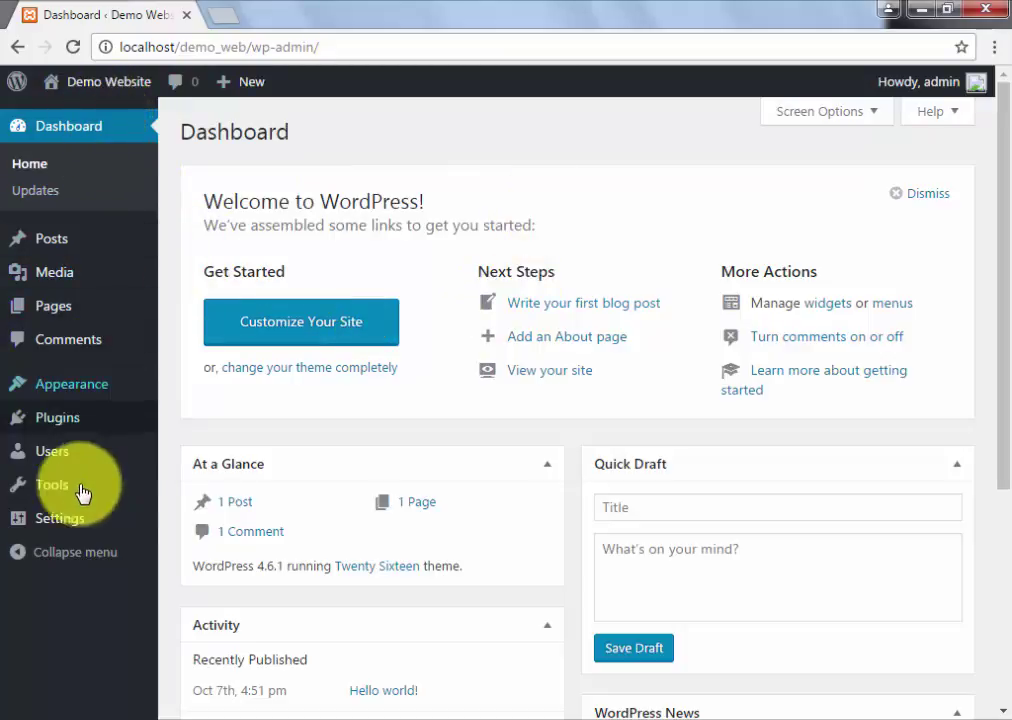
# - In Screen Options, hide and restore the WordPress News and Welcome boxes
pyautogui.click(845, 120)
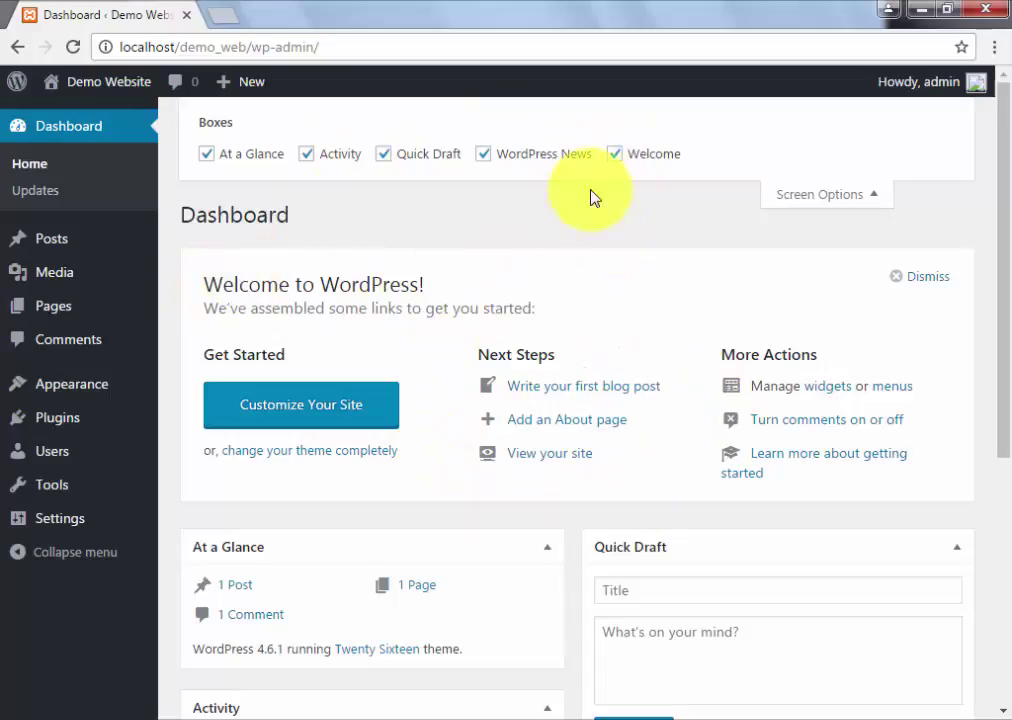
pyautogui.click(508, 157)
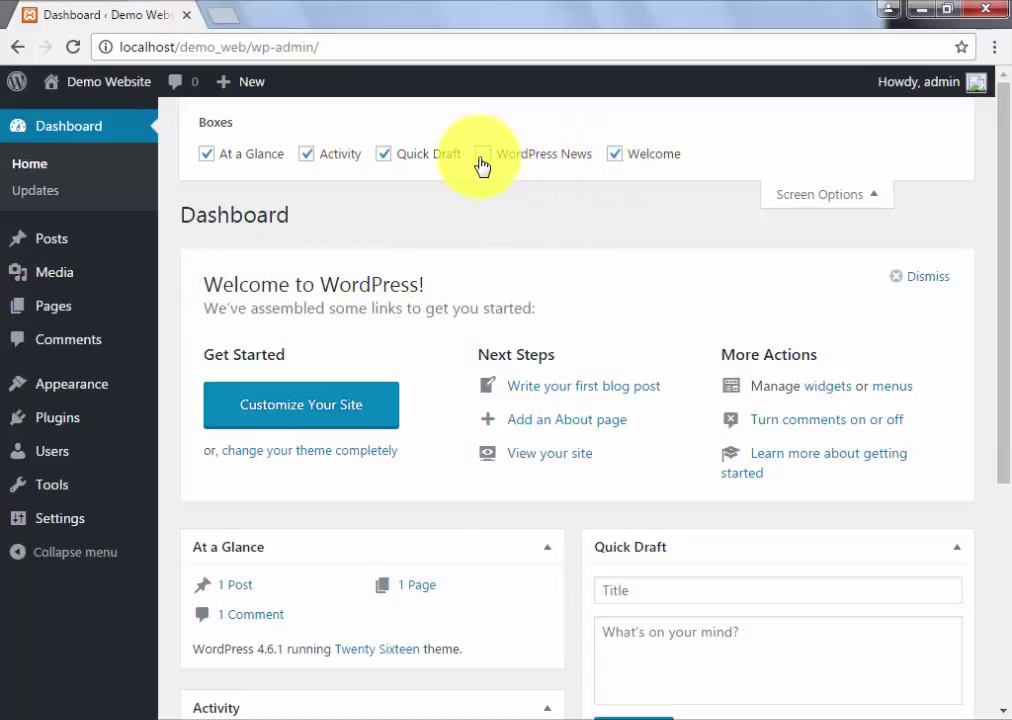
pyautogui.click(483, 158)
pyautogui.click(615, 160)
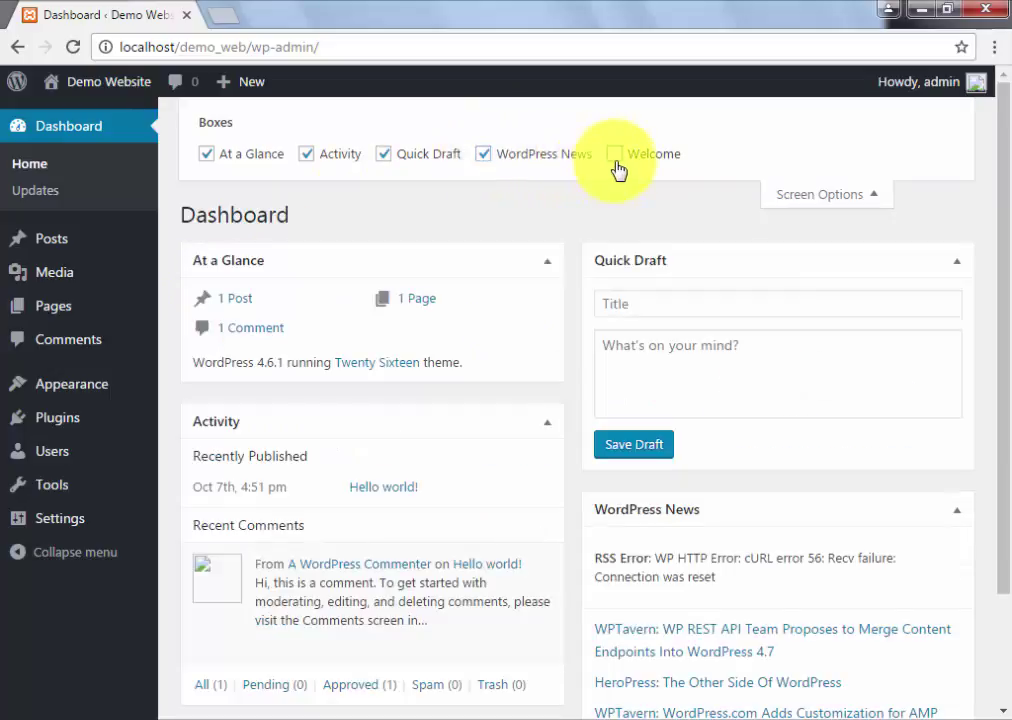
pyautogui.click(615, 160)
pyautogui.scroll(-4, 470, 280)
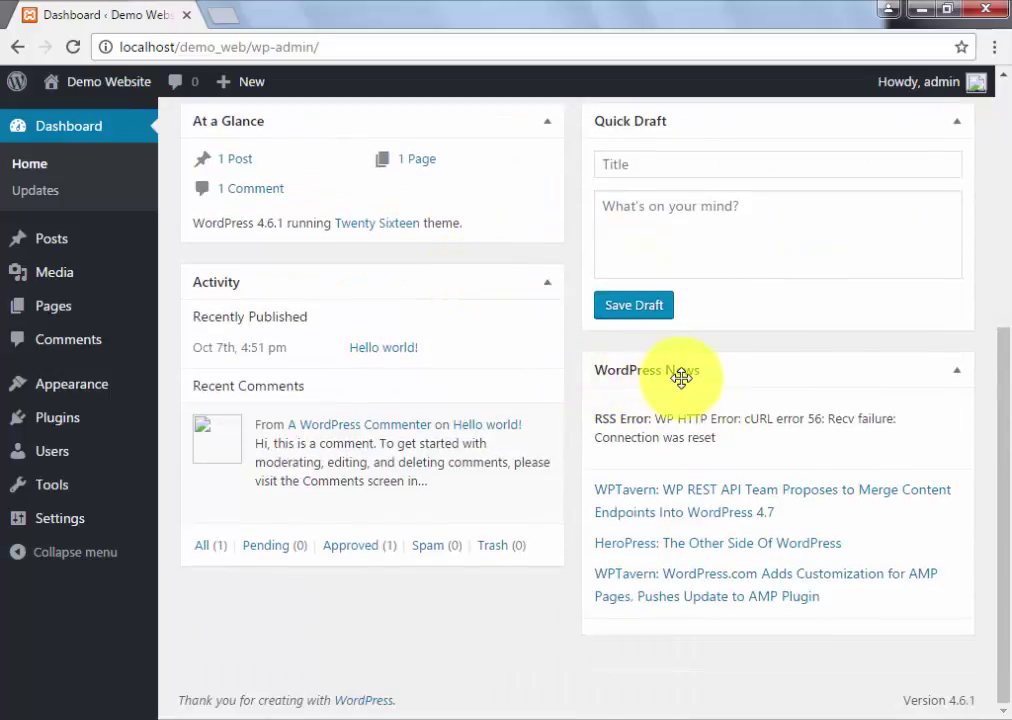
pyautogui.scroll(4, 680, 377)
pyautogui.scroll(1, 548, 180)
# - Hide the WordPress News and Quick Draft boxes, then re-enable both
pyautogui.click(483, 122)
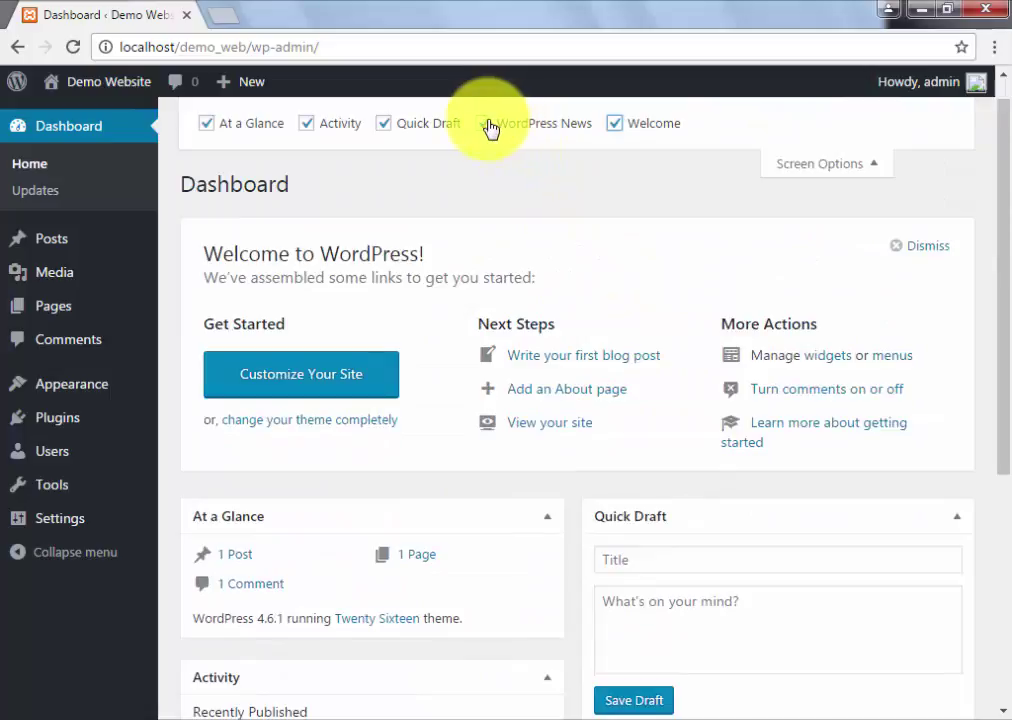
pyautogui.scroll(-5, 660, 437)
pyautogui.scroll(4, 660, 437)
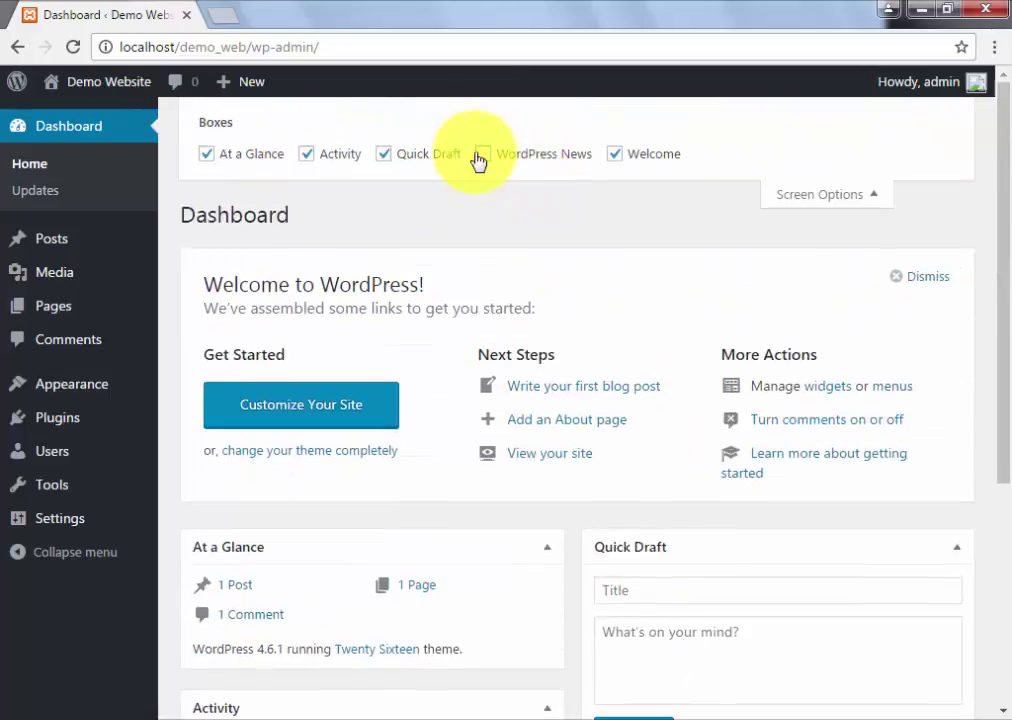
pyautogui.click(460, 157)
pyautogui.click(484, 150)
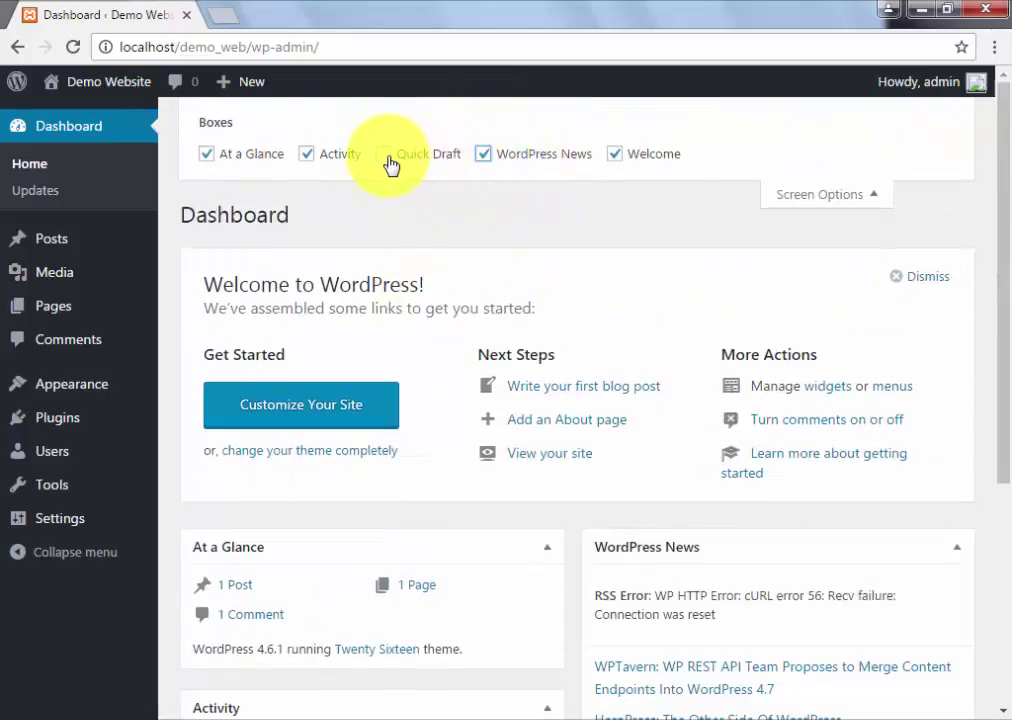
pyautogui.click(389, 164)
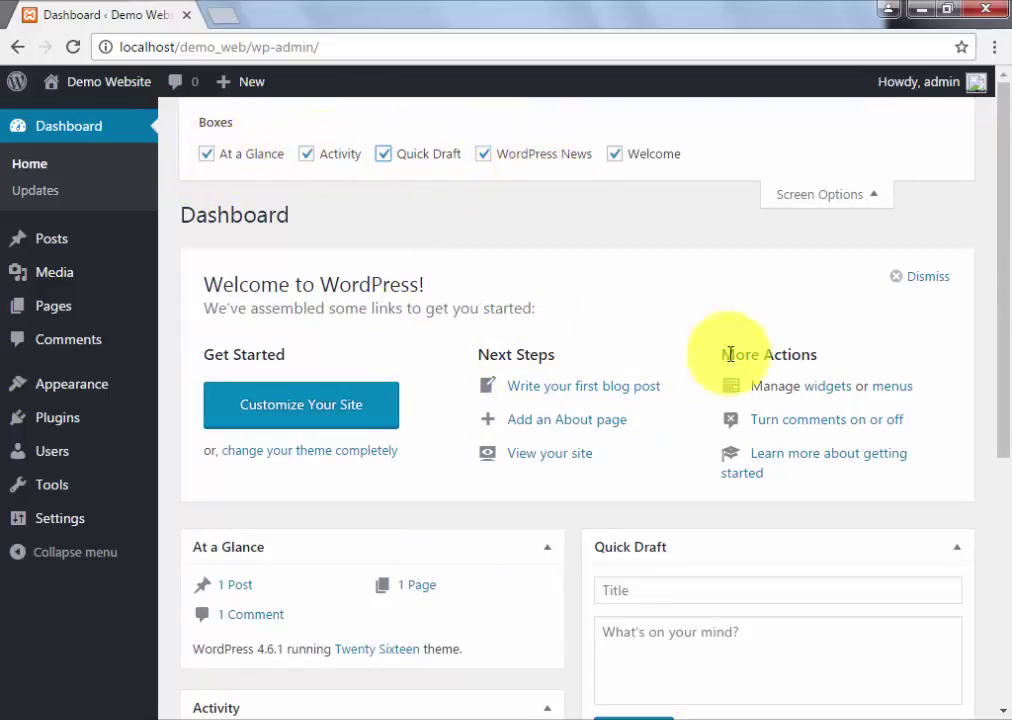
pyautogui.scroll(-2, 628, 433)
pyautogui.scroll(2, 548, 393)
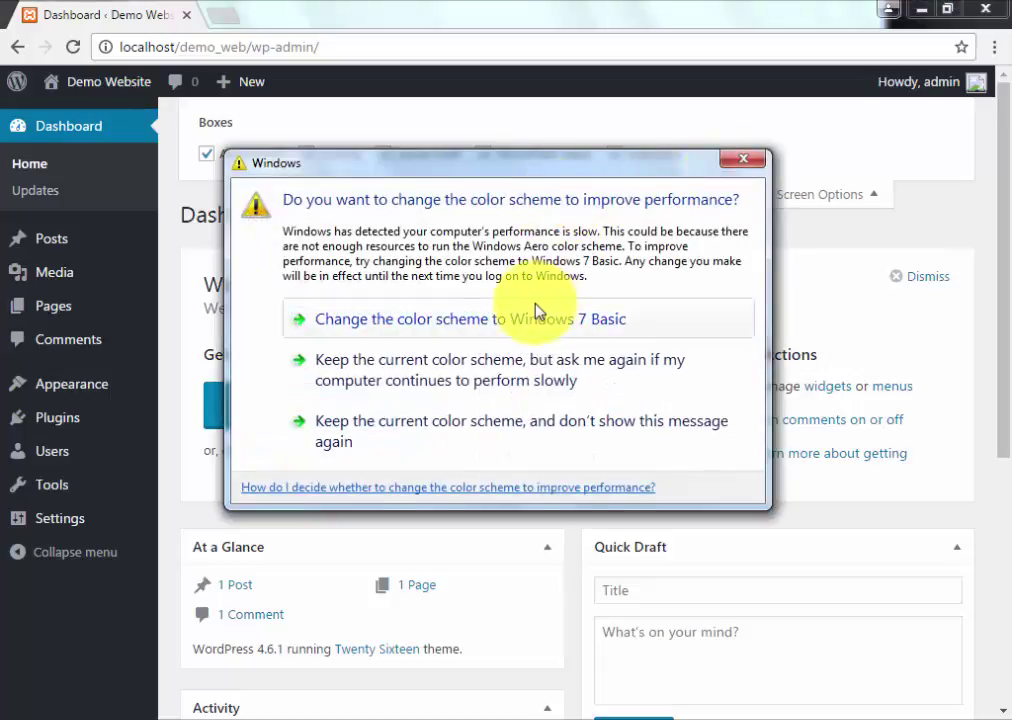
# - Accept the Windows offer to switch to the Windows 7 Basic colour scheme
pyautogui.click(537, 316)
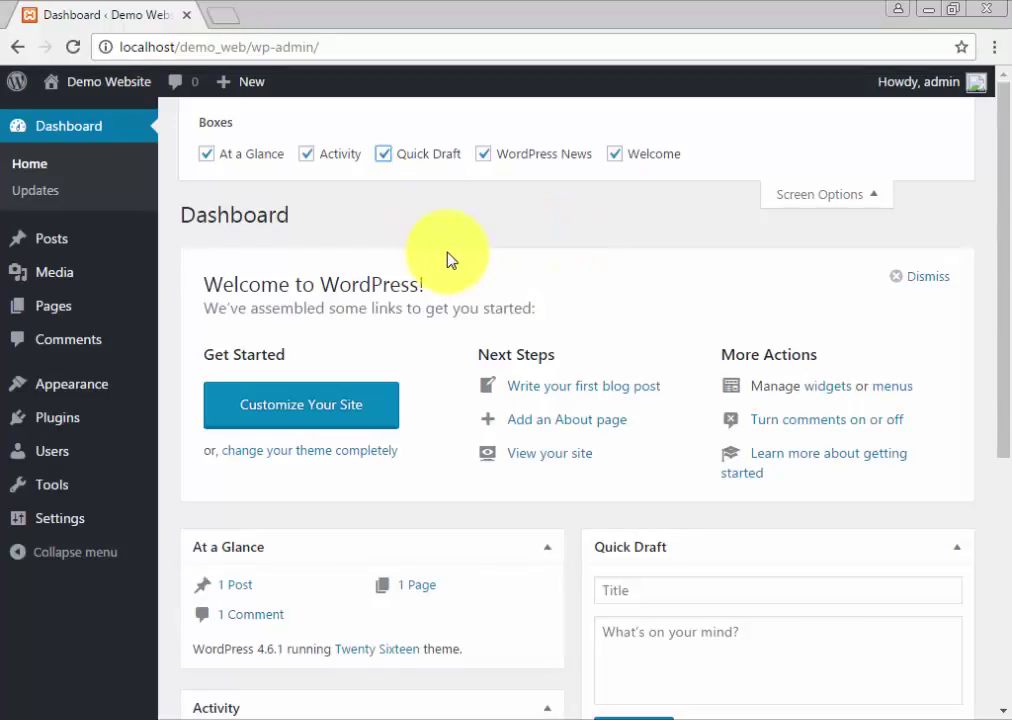
pyautogui.moveTo(70, 244)
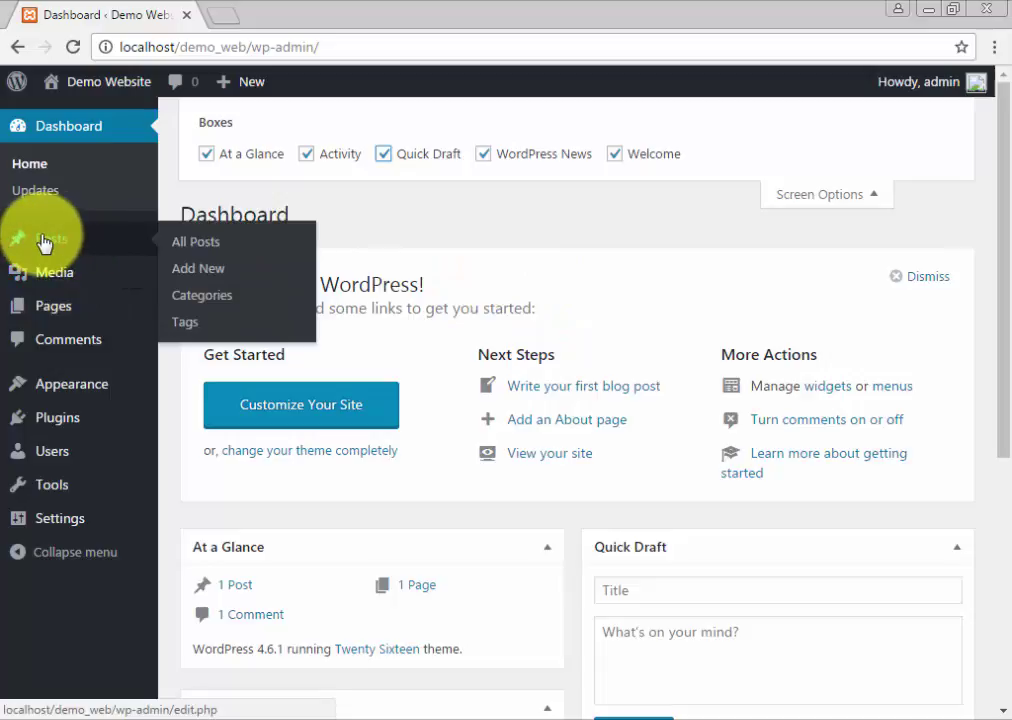
pyautogui.moveTo(94, 283)
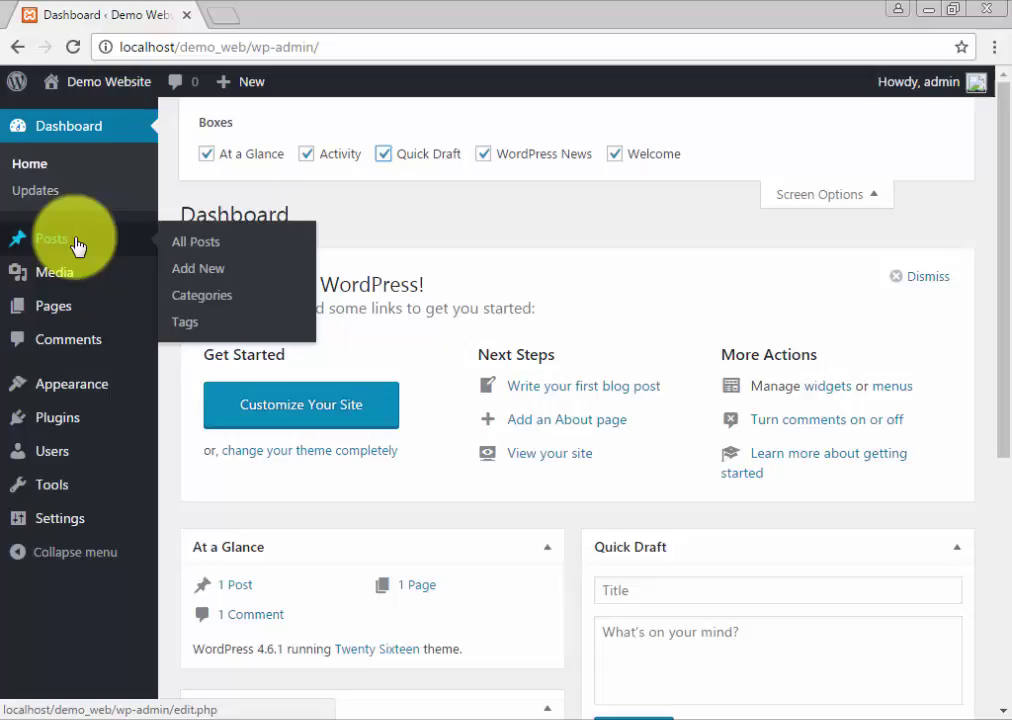
pyautogui.moveTo(80, 318)
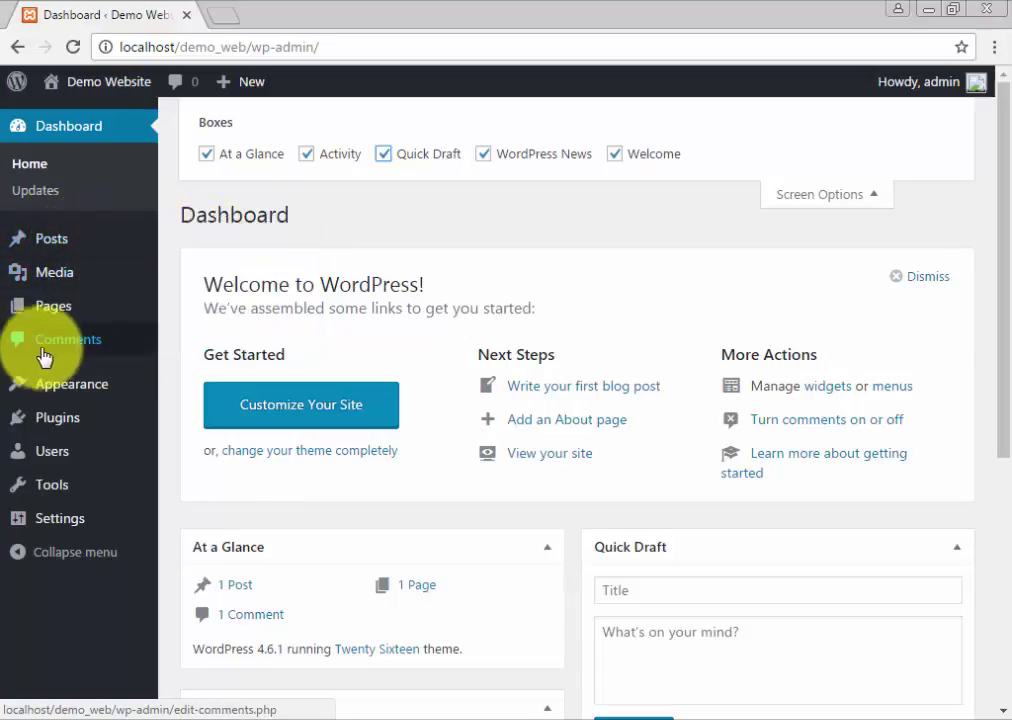
pyautogui.moveTo(78, 387)
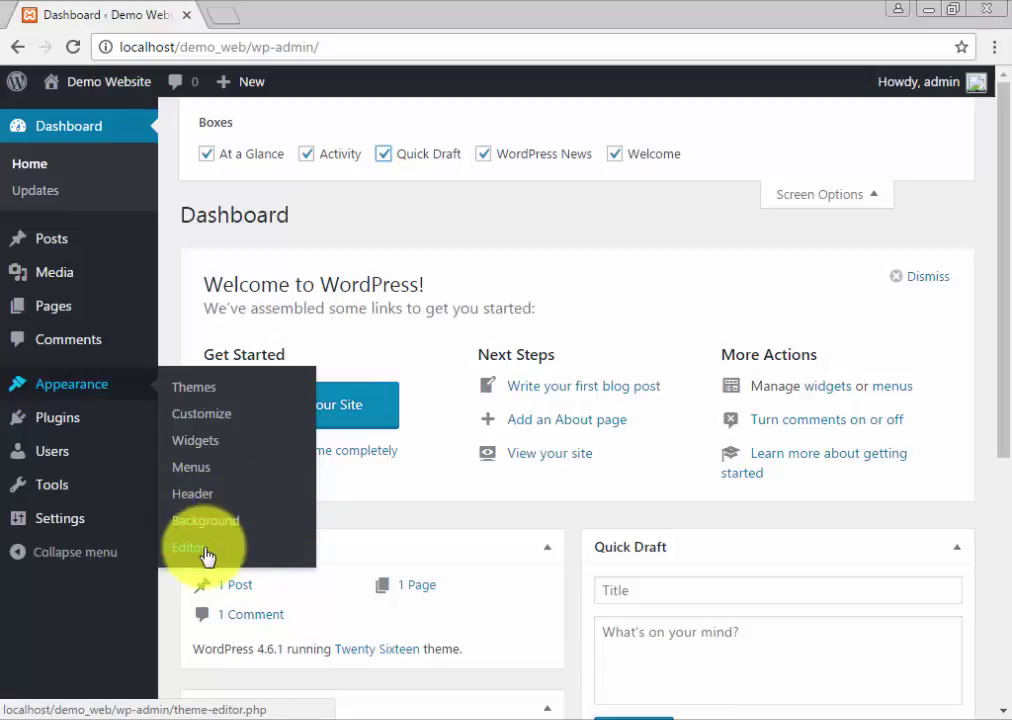
pyautogui.moveTo(58, 430)
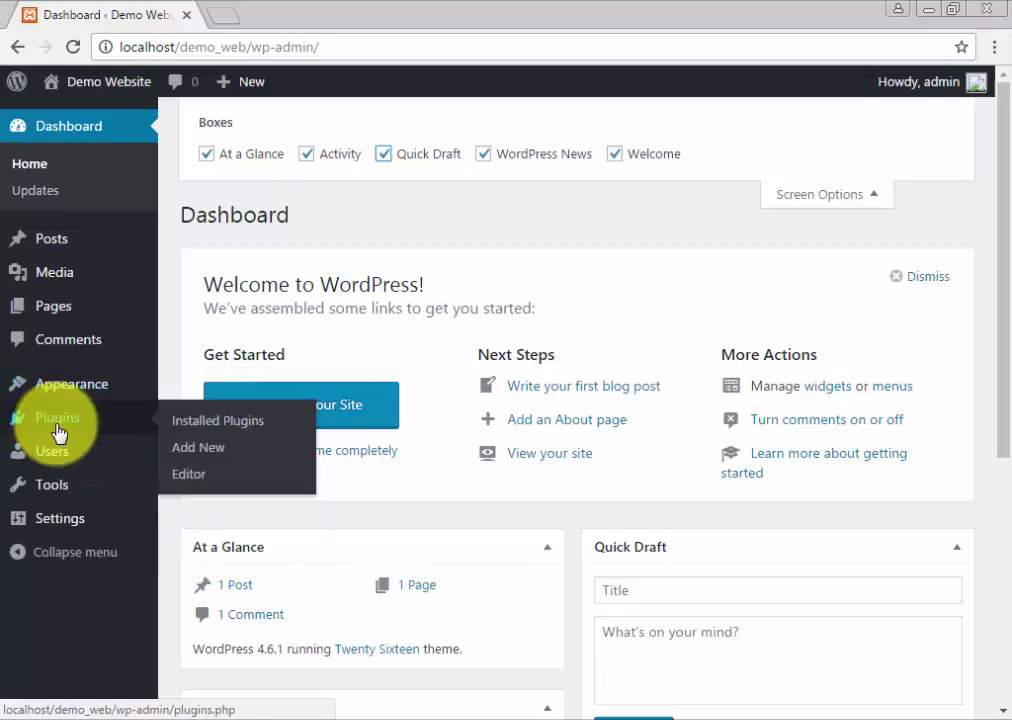
pyautogui.moveTo(52, 454)
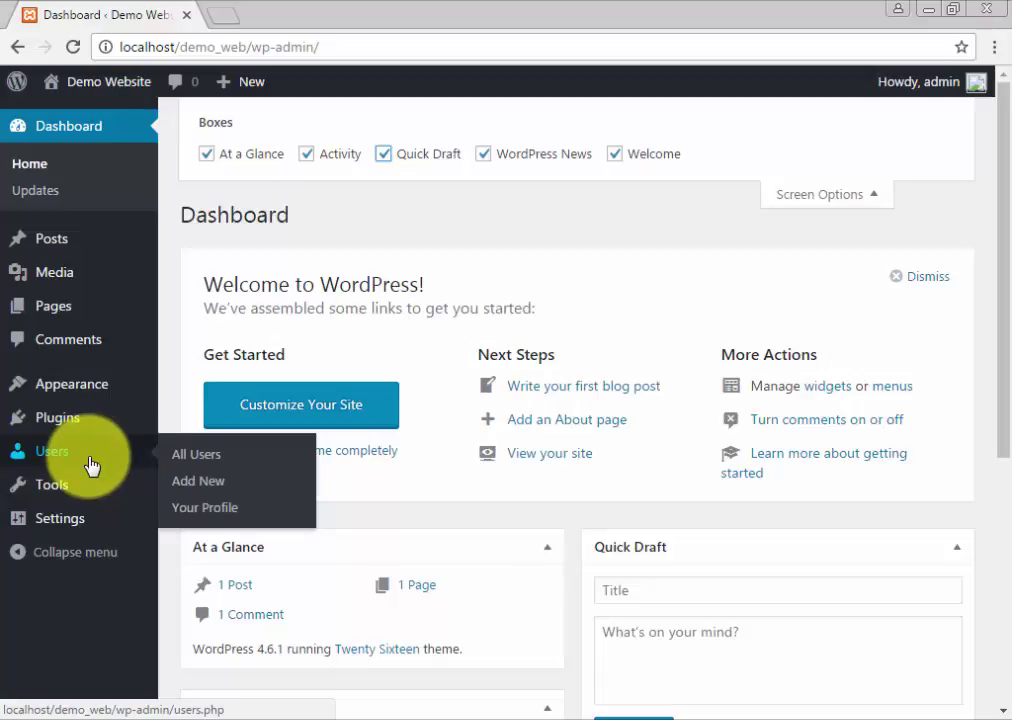
pyautogui.moveTo(88, 497)
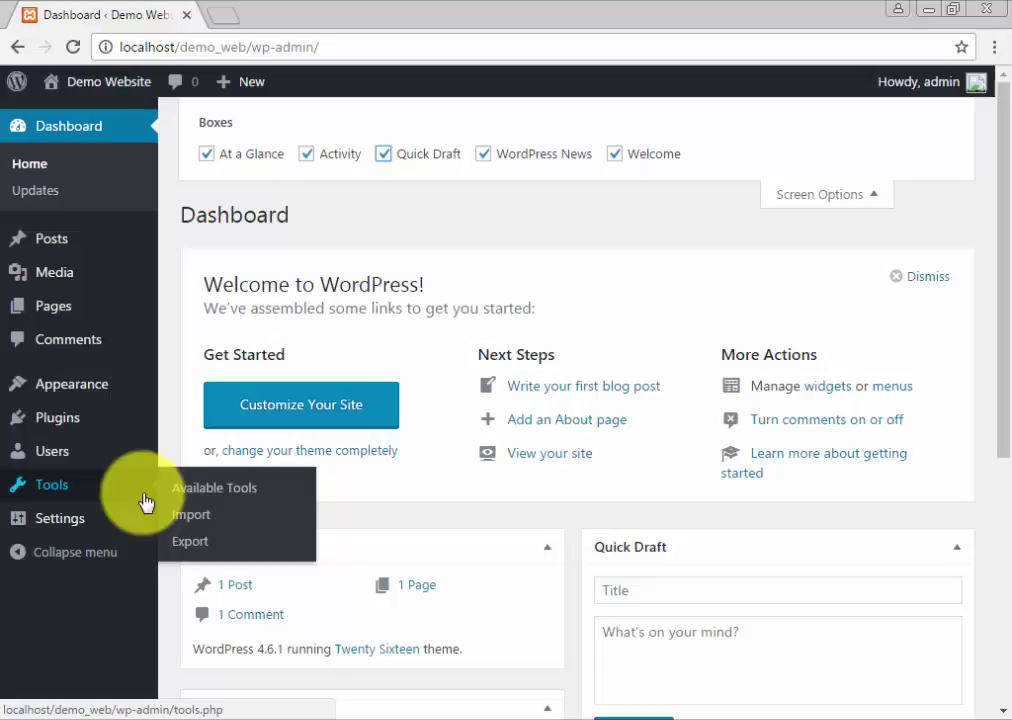
pyautogui.moveTo(79, 527)
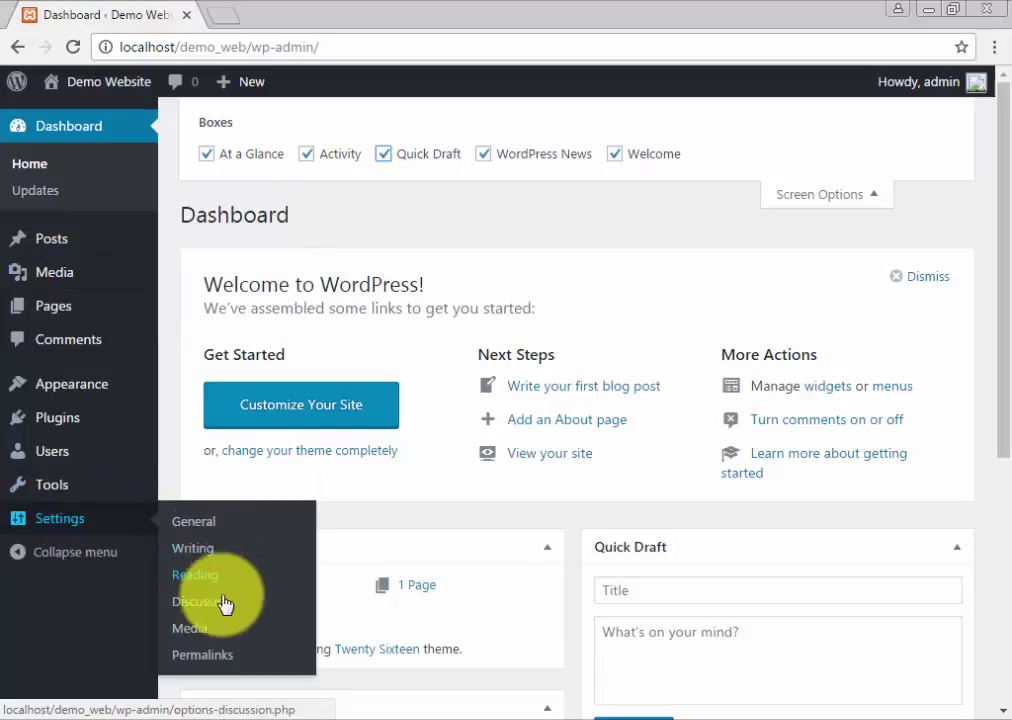
pyautogui.moveTo(42, 316)
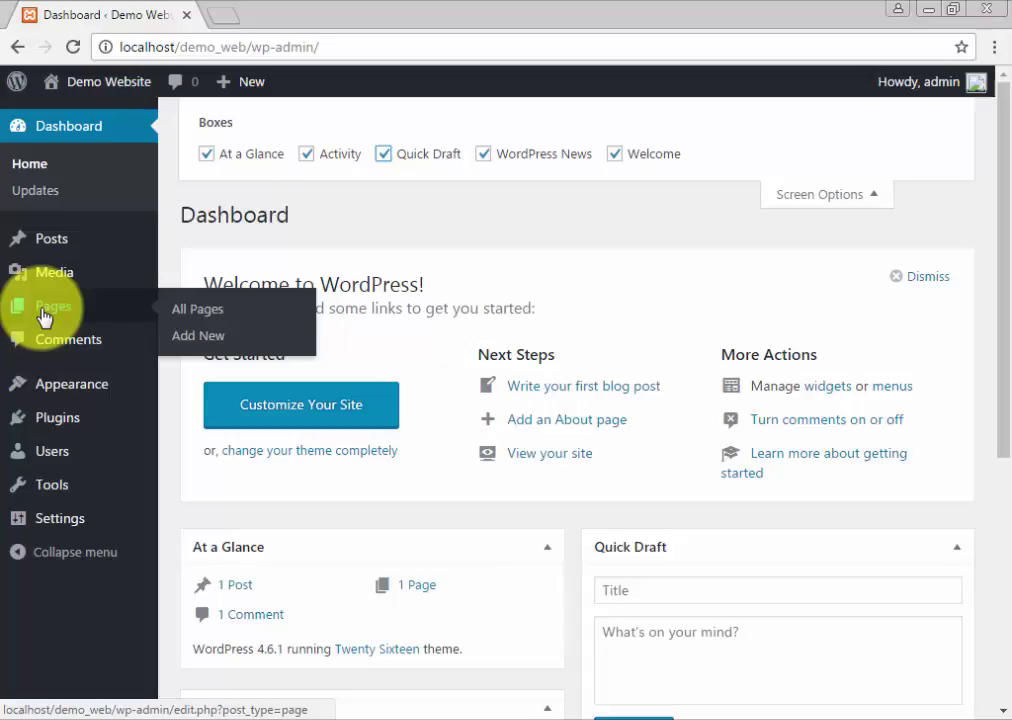
pyautogui.moveTo(40, 518)
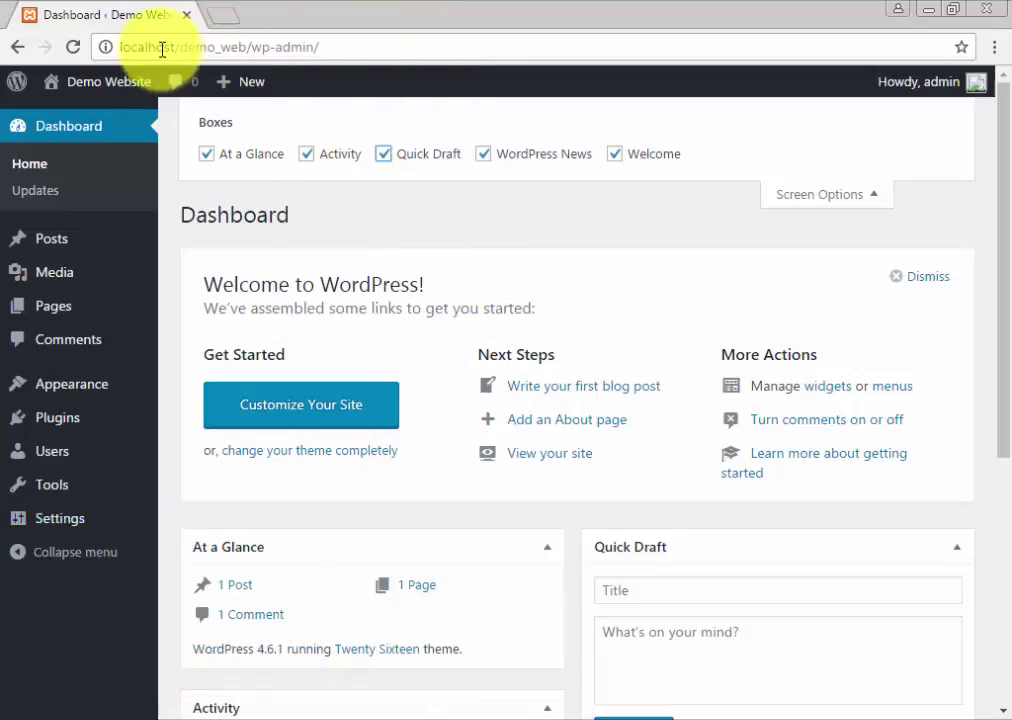
pyautogui.moveTo(158, 47); pyautogui.dragTo(340, 50)
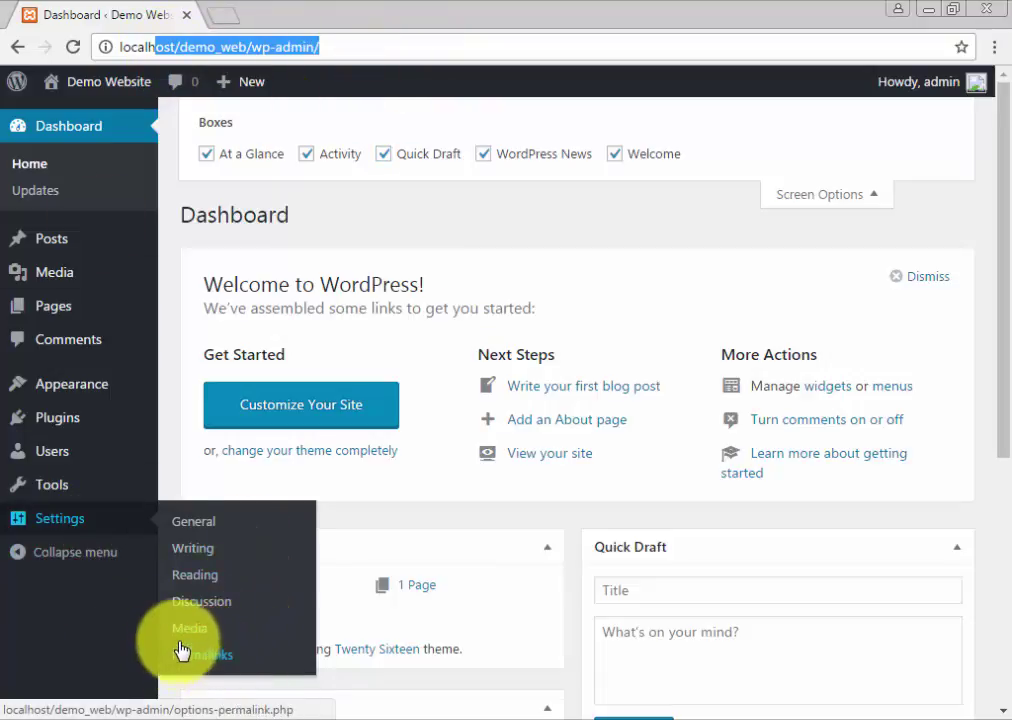
pyautogui.moveTo(110, 255)
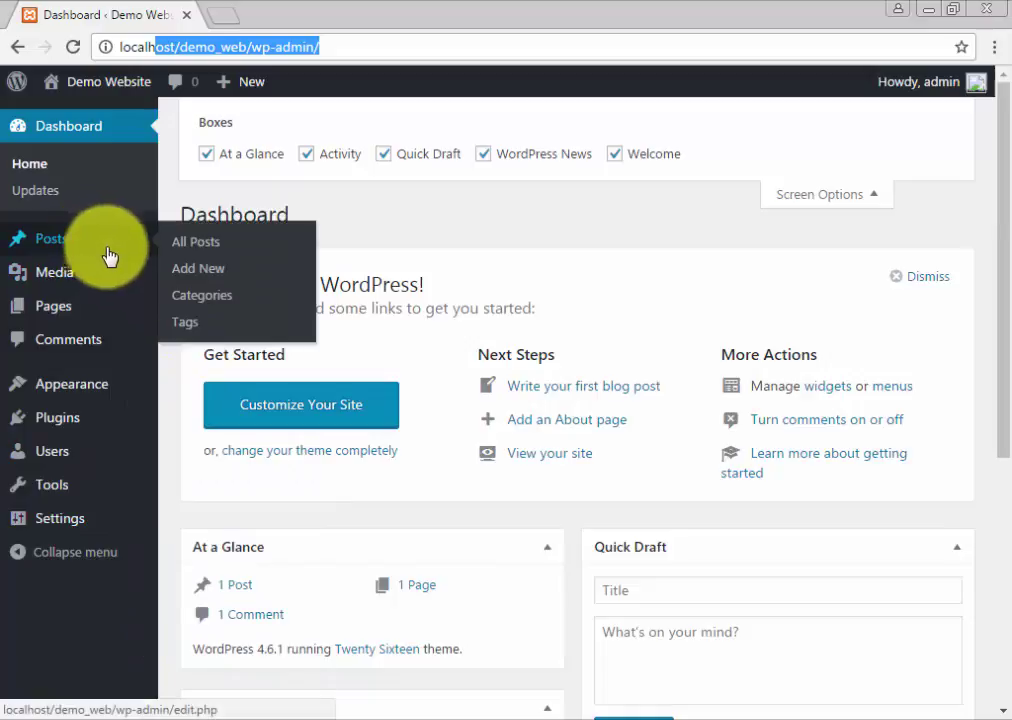